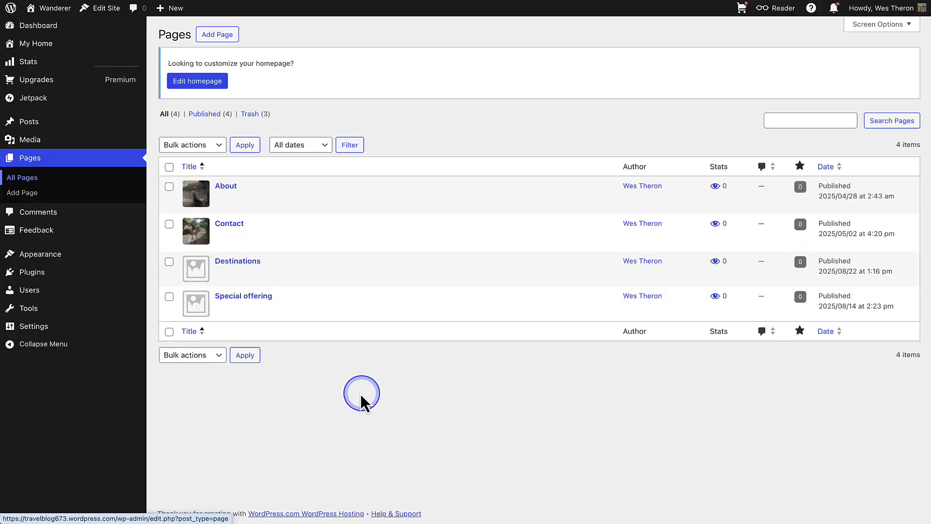
# - Open the Special offering page in the editor and scroll through its upcoming events list
pyautogui.click(241, 298)
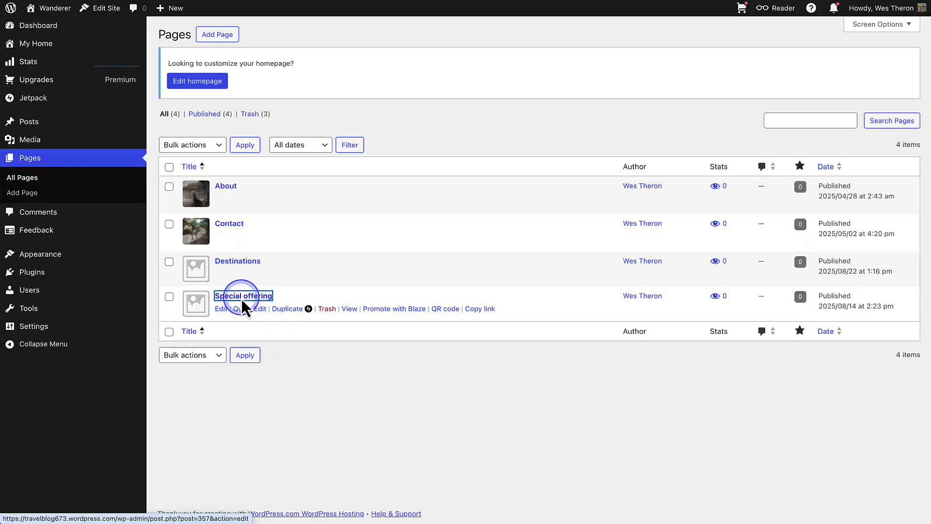
pyautogui.scroll(-4, 241, 299)
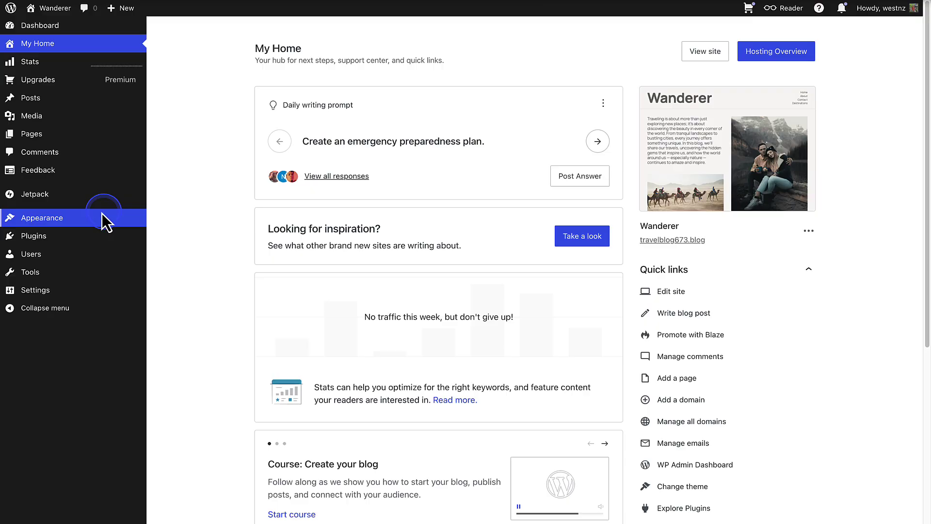
# - Go to the site editor's Templates list of 8 items and start adding a new template
pyautogui.moveTo(55, 219)
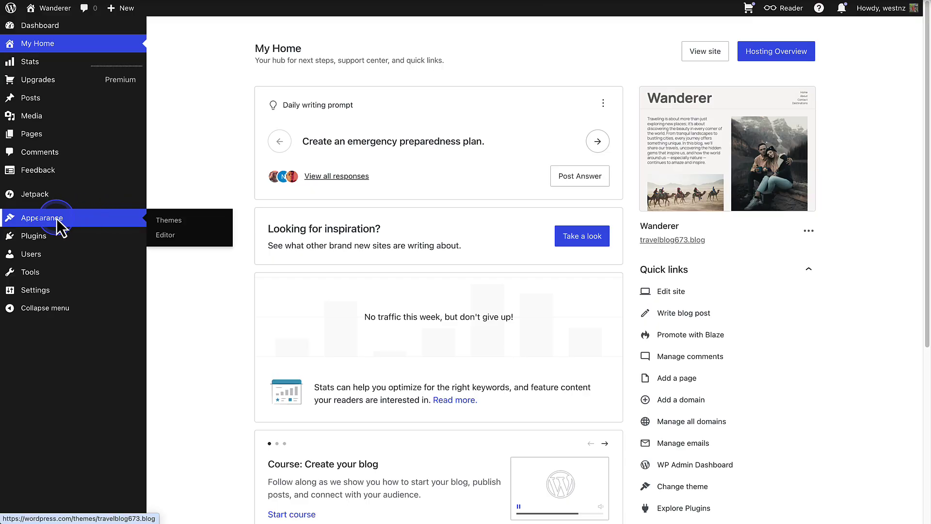
pyautogui.click(163, 235)
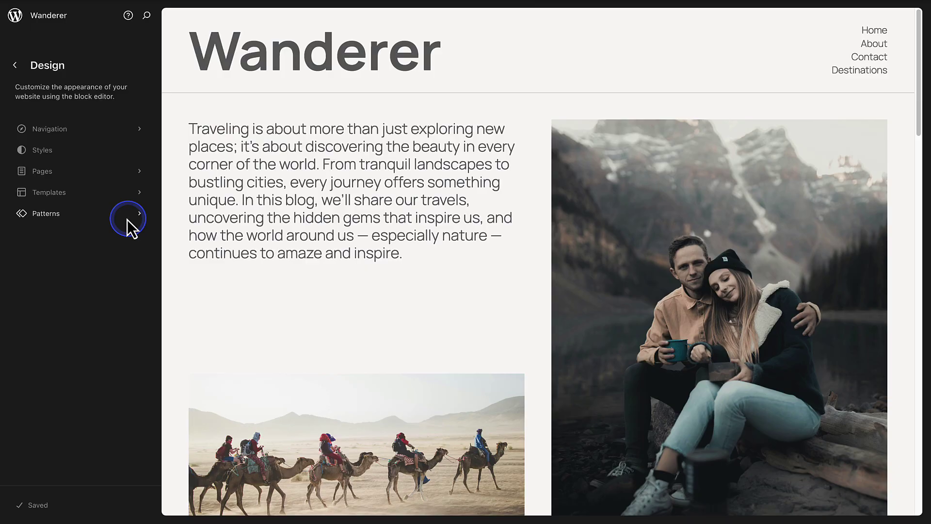
pyautogui.click(86, 194)
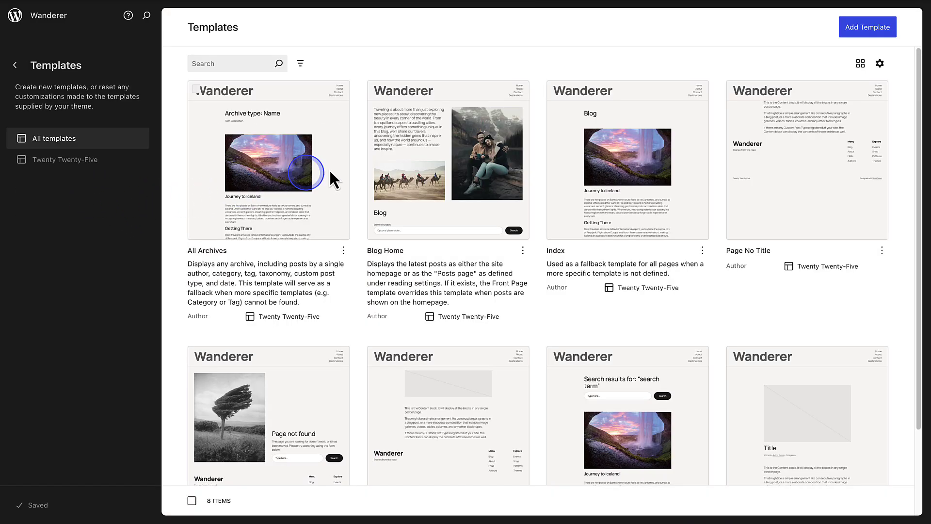
pyautogui.click(852, 34)
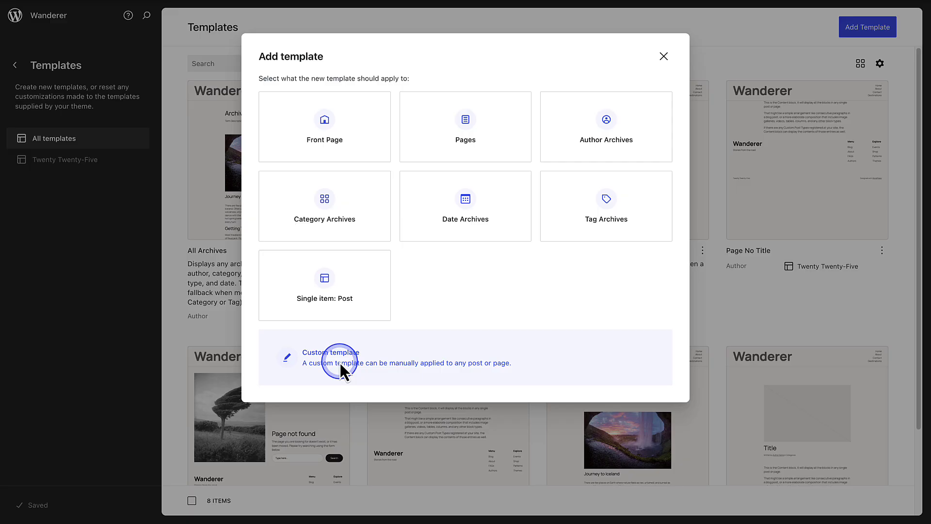
# - Choose a custom template, name it 'Landing page', and create it
pyautogui.click(371, 359)
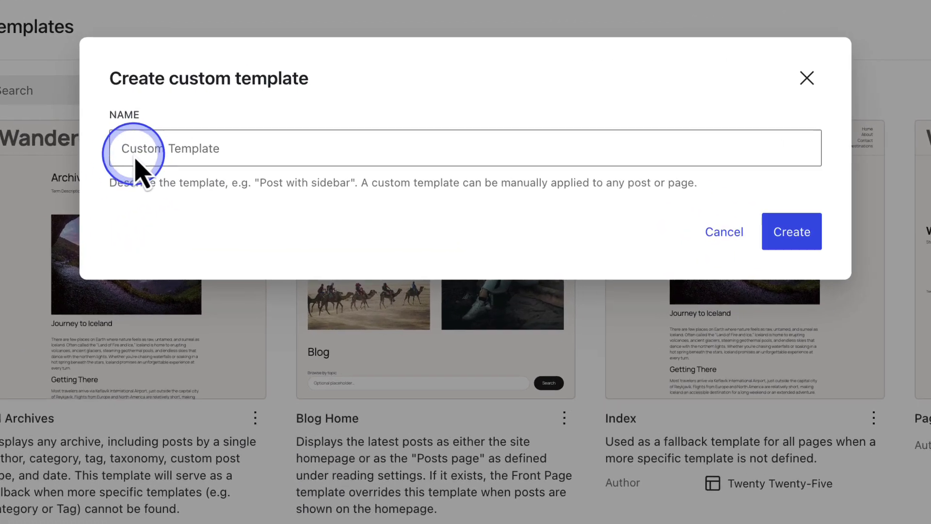
pyautogui.click(268, 96)
pyautogui.write('Landing page')
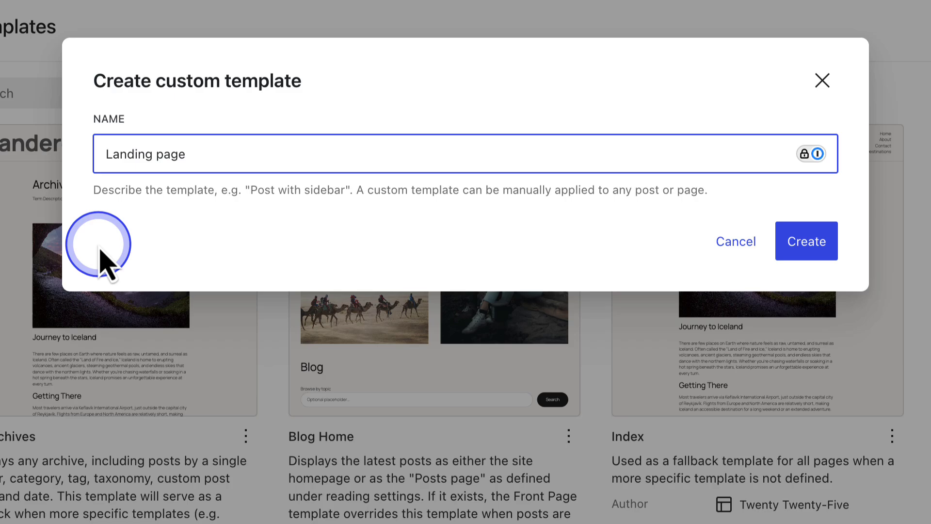
pyautogui.click(801, 241)
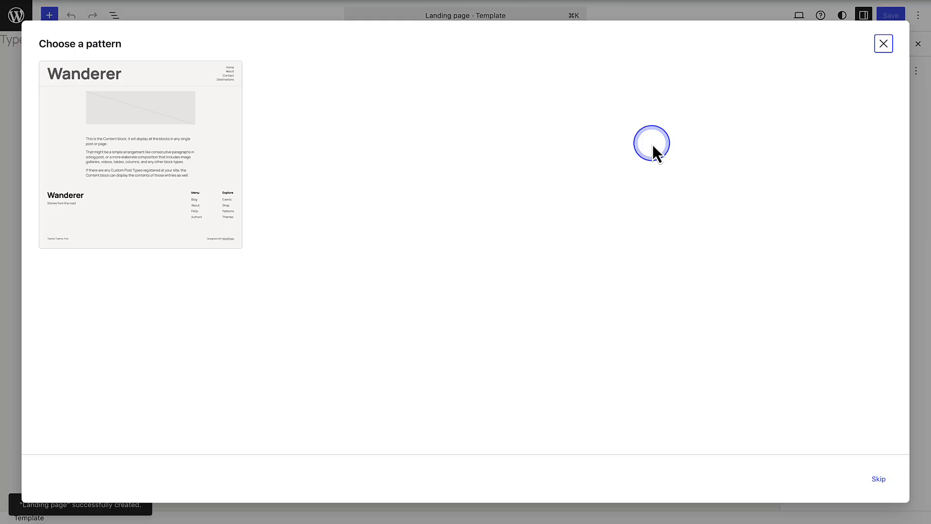
# - Skip the pattern chooser and insert a Content block into the Landing page template
pyautogui.click(883, 44)
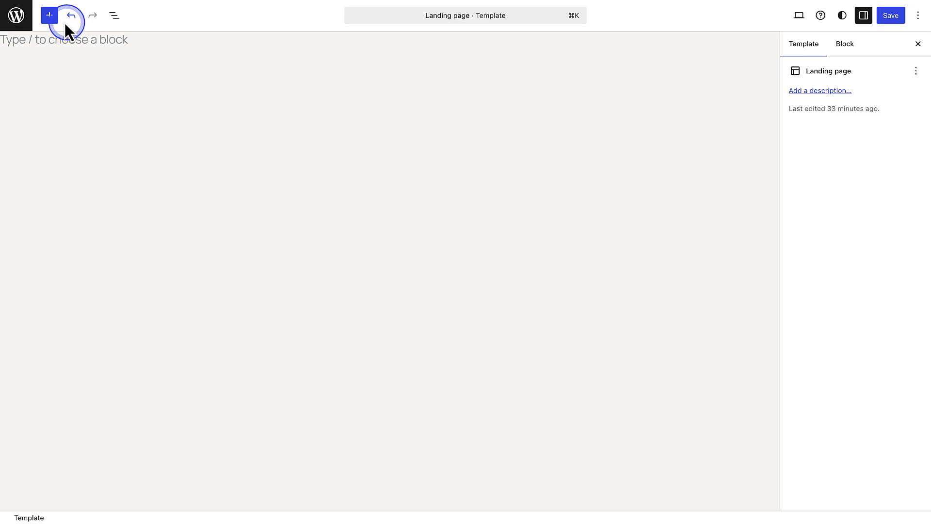
pyautogui.click(50, 15)
pyautogui.click(35, 81)
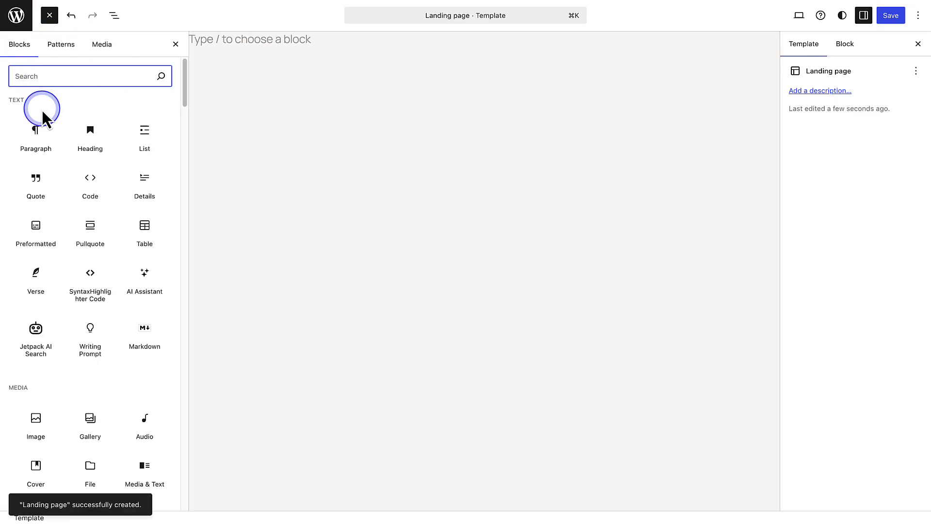
pyautogui.write('Content')
pyautogui.moveTo(41, 109)
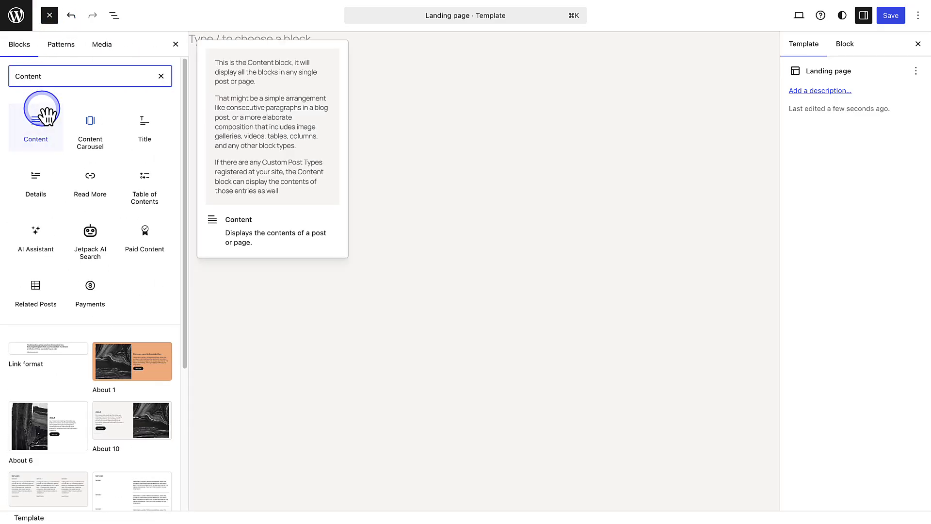
pyautogui.click(22, 129)
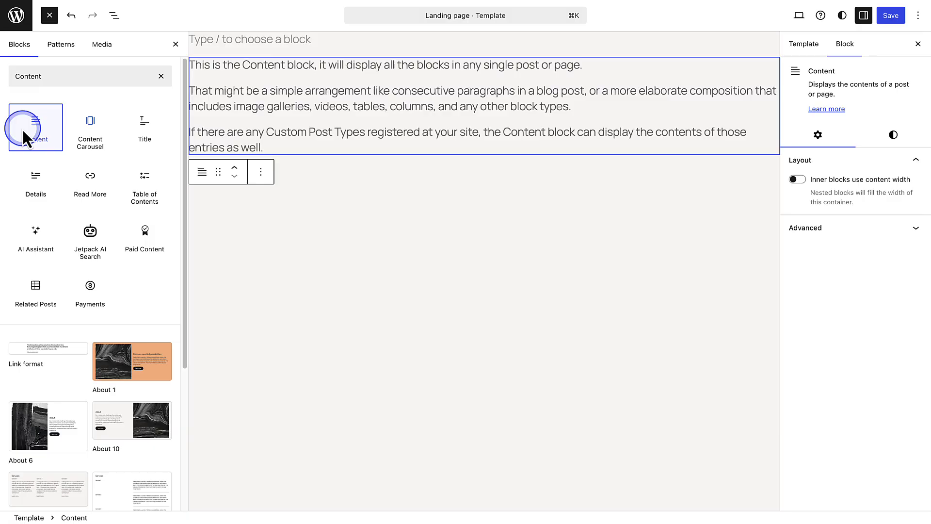
pyautogui.click(303, 210)
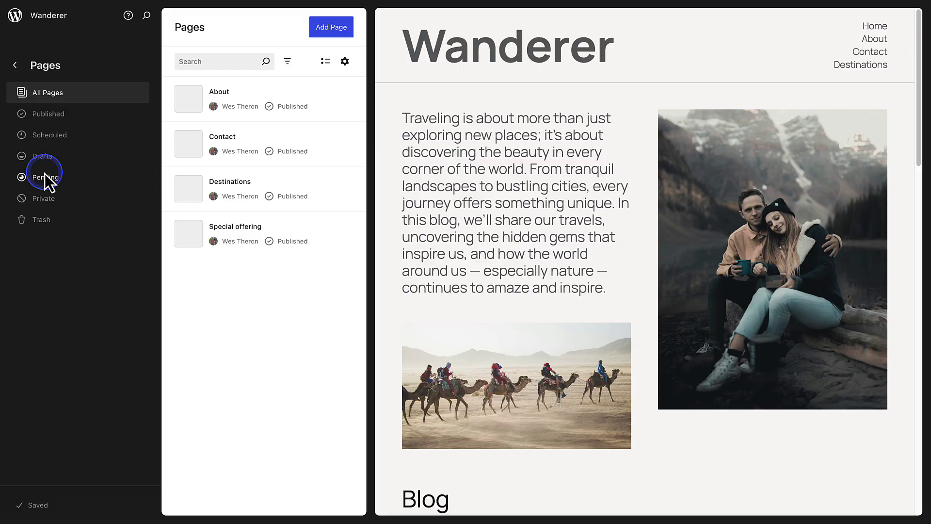
# - Open Special offering in the editor and show the options for its Pages template in Settings
pyautogui.click(231, 227)
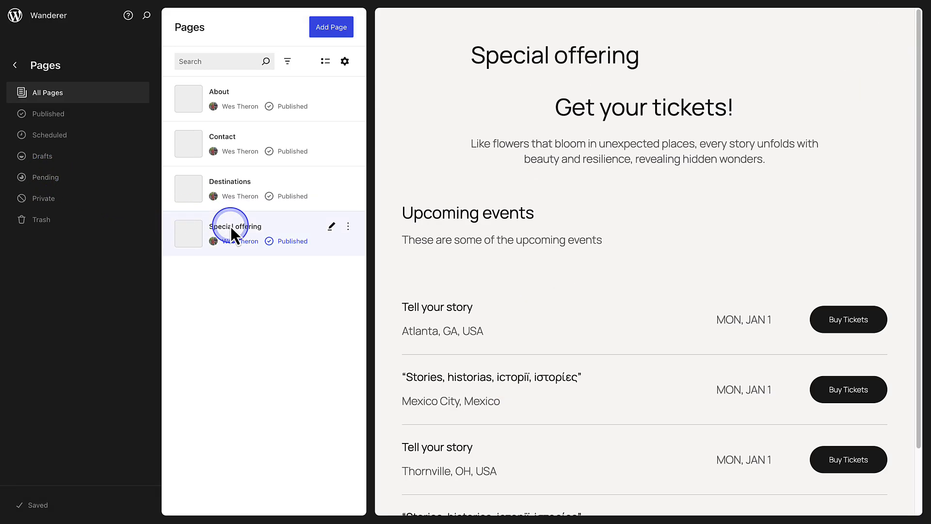
pyautogui.click(463, 200)
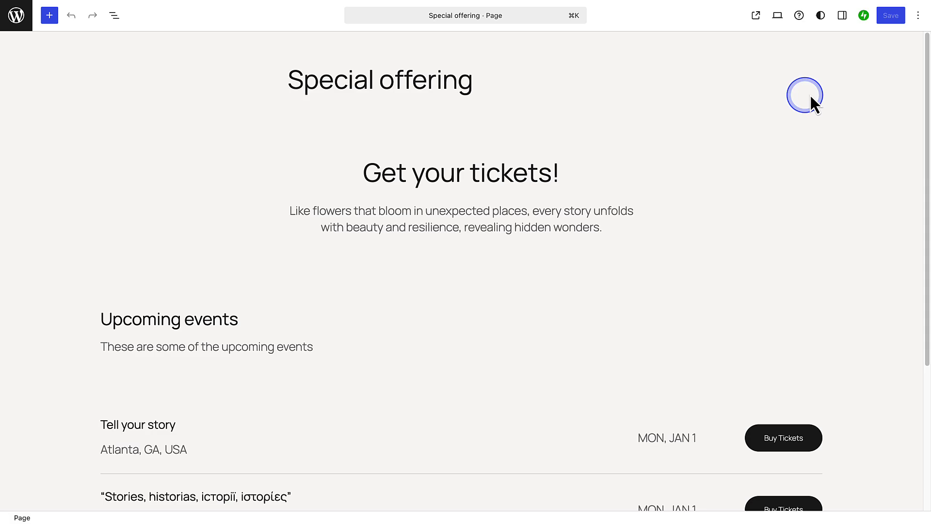
pyautogui.click(842, 17)
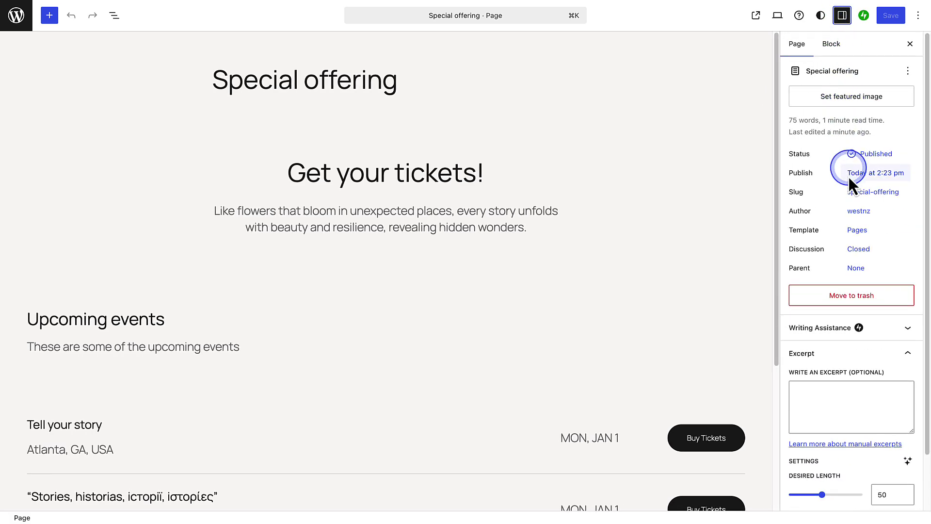
pyautogui.click(858, 231)
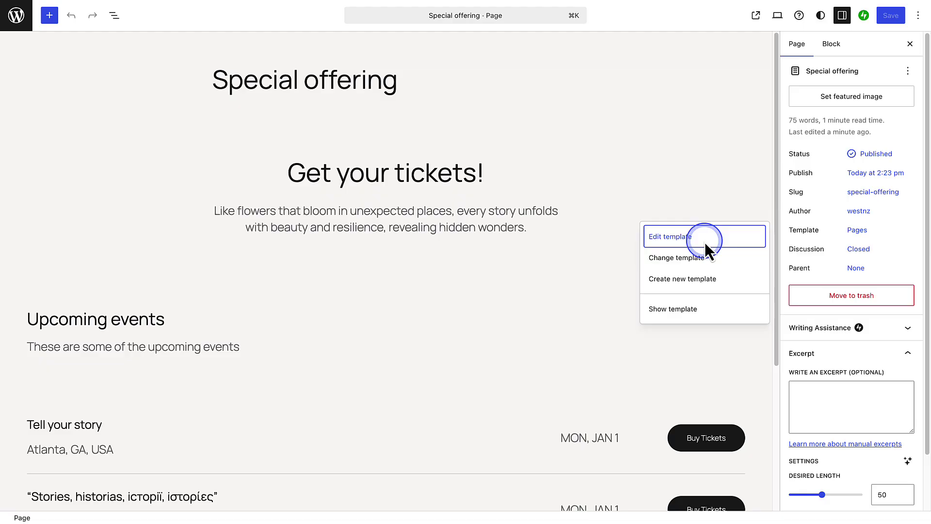
# - Apply the Landing page template to Special offering, save, and view the live page
pyautogui.click(664, 263)
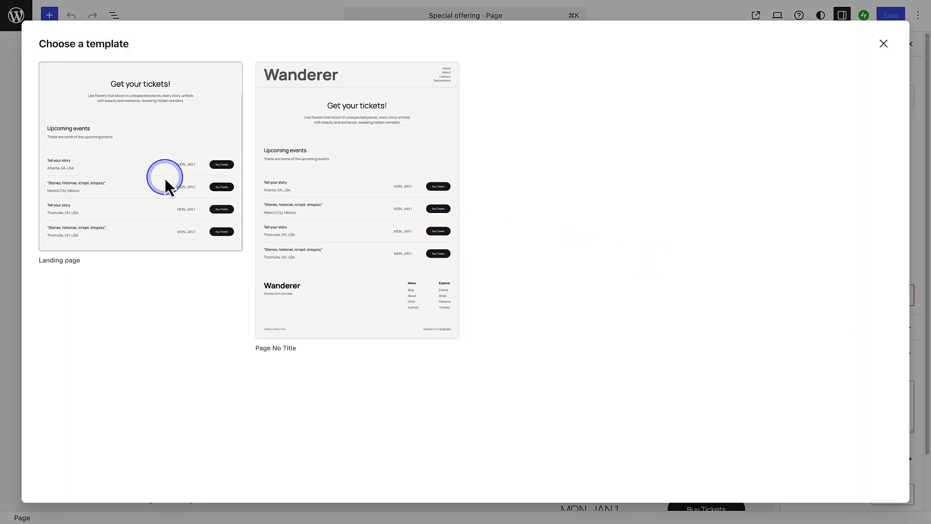
pyautogui.click(128, 159)
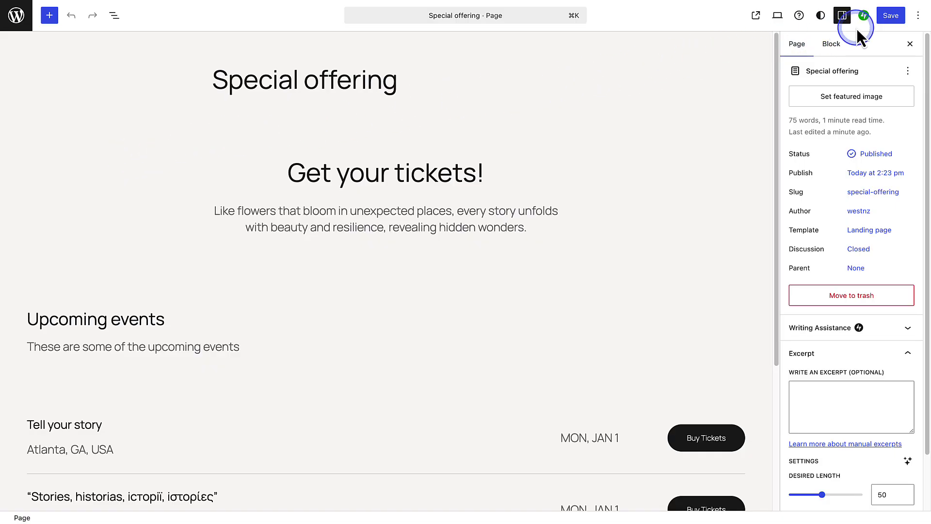
pyautogui.click(894, 17)
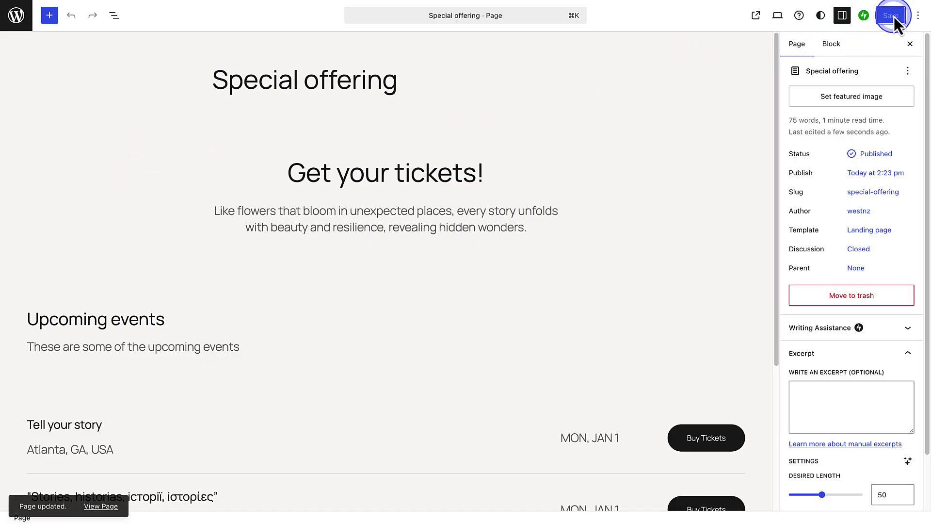
pyautogui.click(761, 18)
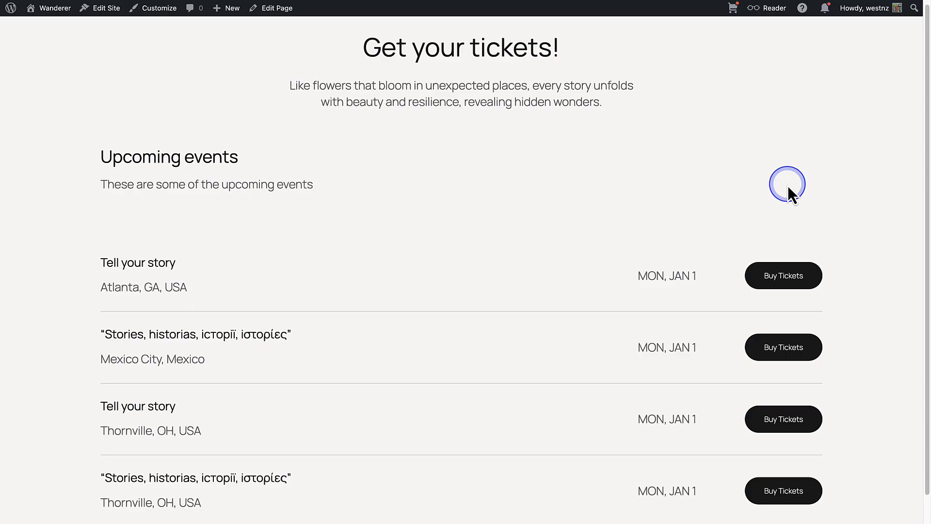
# - Scroll down the published Special offering page
pyautogui.scroll(-1, 787, 186)
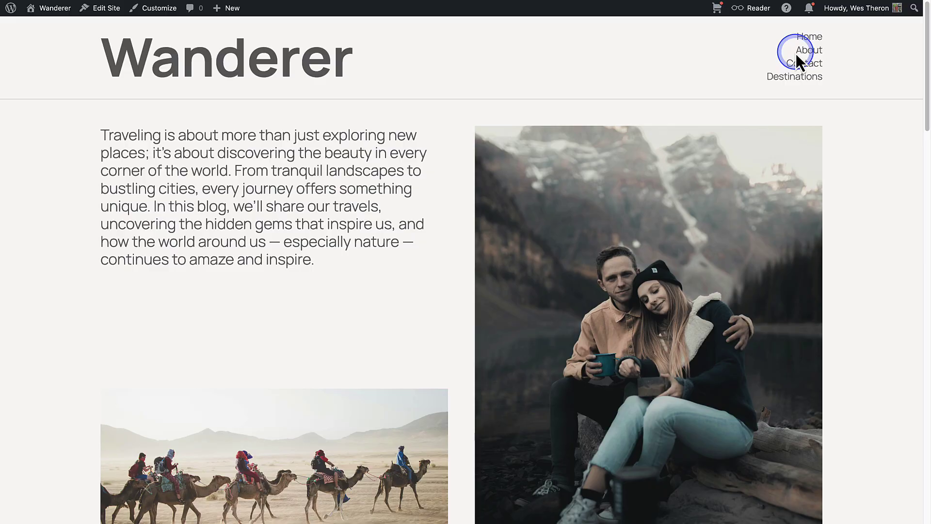
# - Visit the About, Contact and Destinations pages through the live site's navigation
pyautogui.click(809, 51)
pyautogui.click(809, 64)
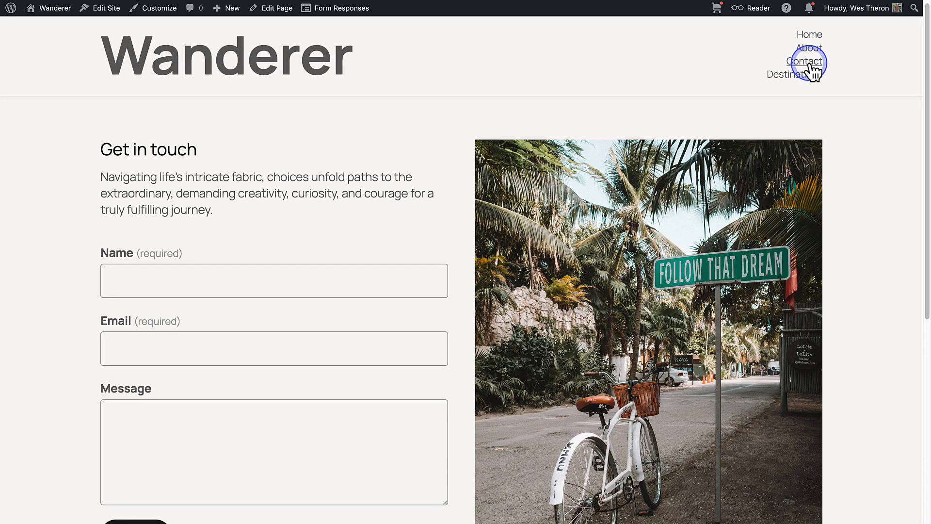
pyautogui.click(809, 76)
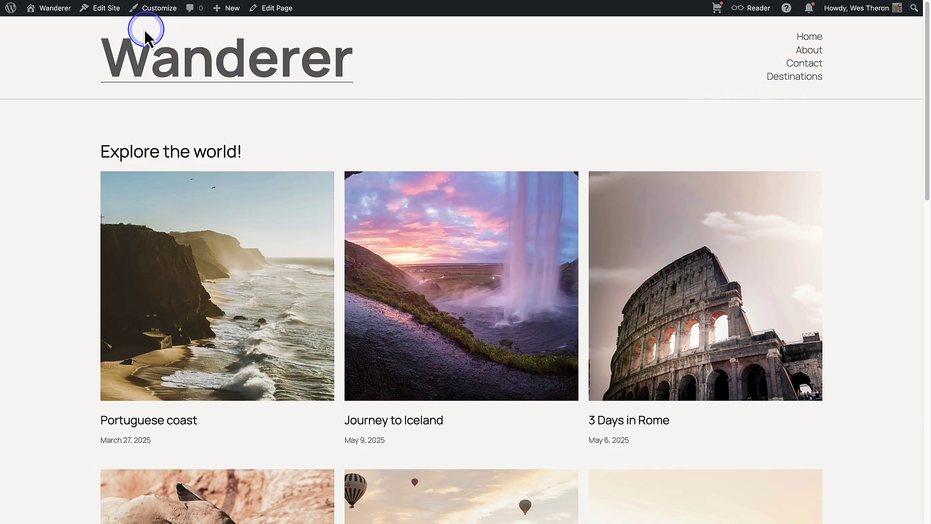
# - From the site editor's Templates list, create a custom template named 'Destinations'
pyautogui.click(104, 12)
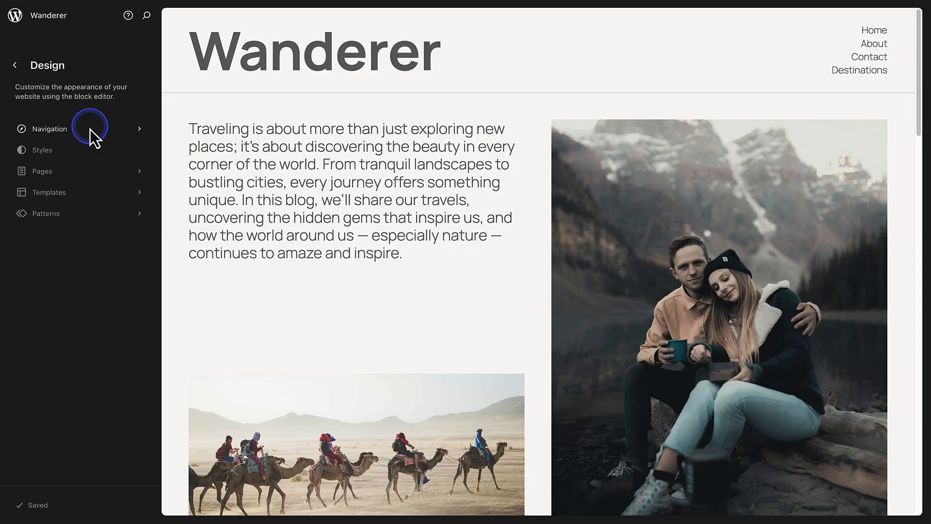
pyautogui.click(56, 193)
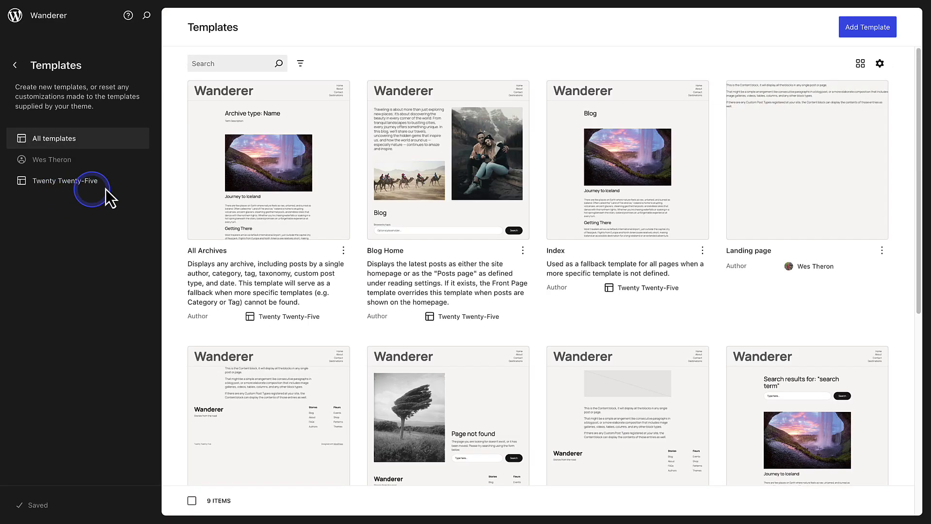
pyautogui.click(859, 34)
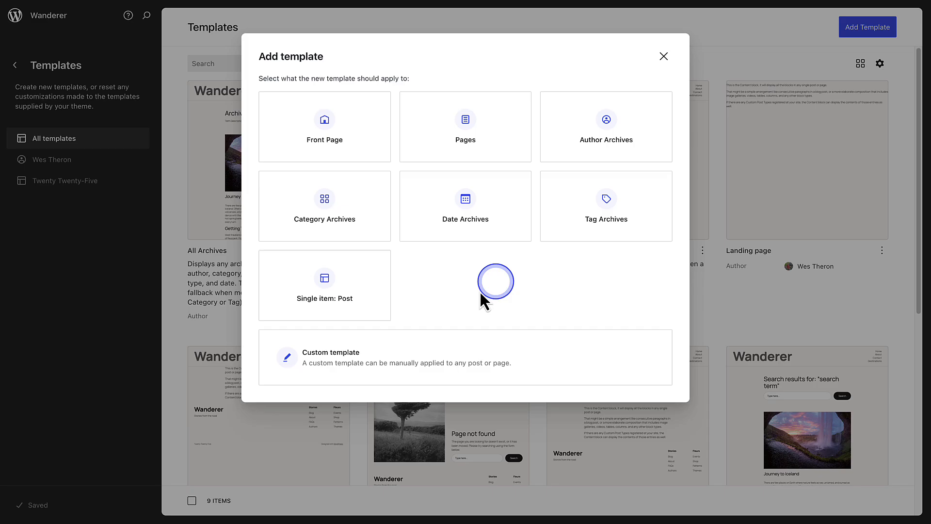
pyautogui.click(334, 357)
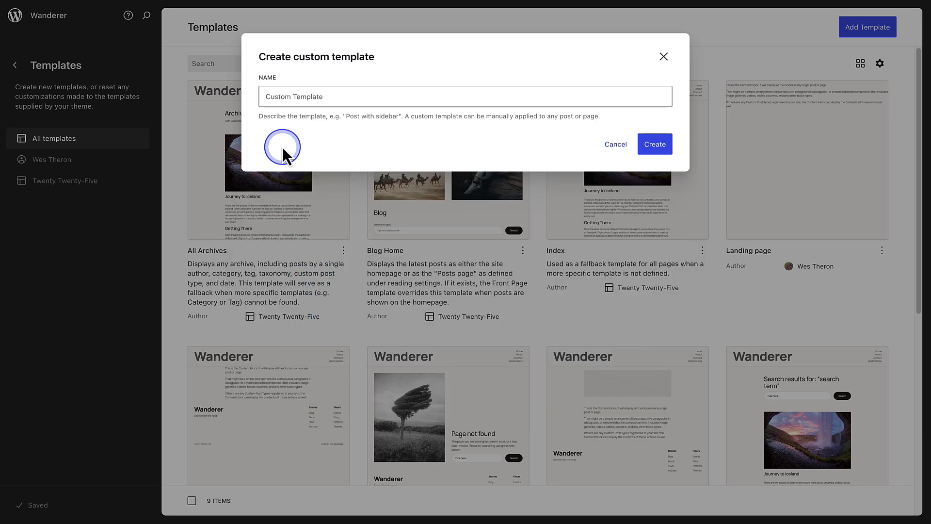
pyautogui.click(268, 98)
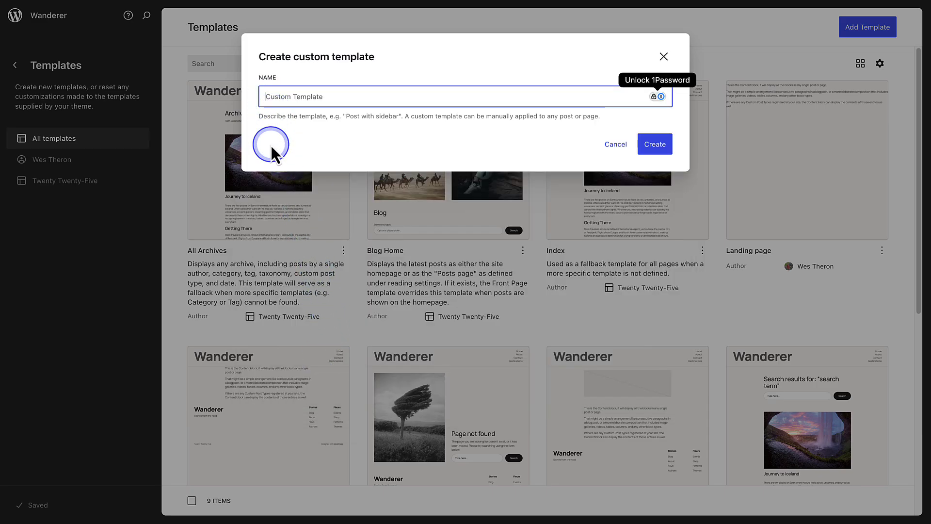
pyautogui.write('Destinations')
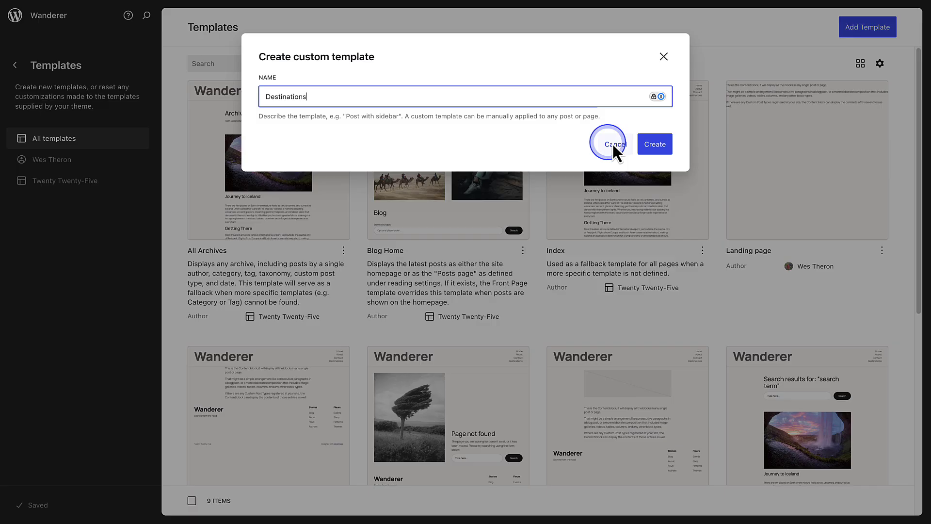
pyautogui.click(651, 145)
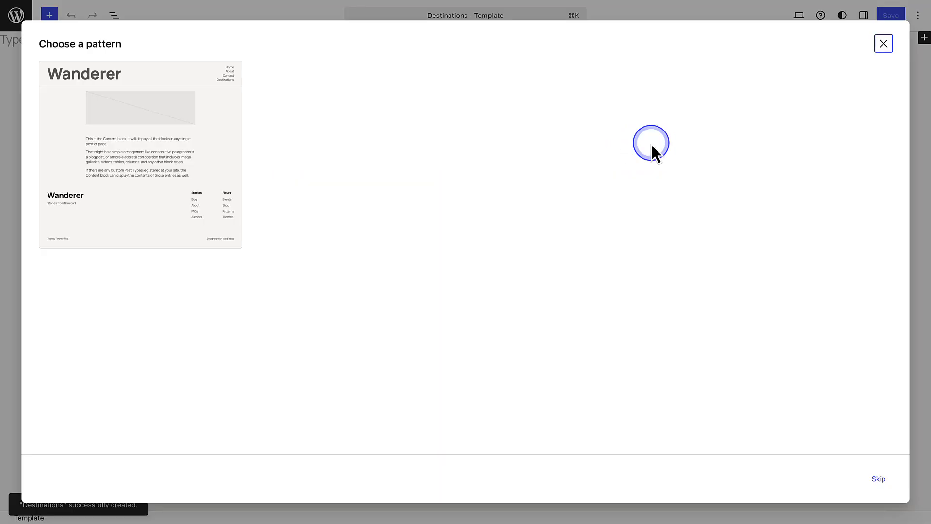
# - Skip the pattern chooser and insert the 'Centered site header' and 'Footer: Centered, logo, social, and credit' patterns
pyautogui.click(883, 43)
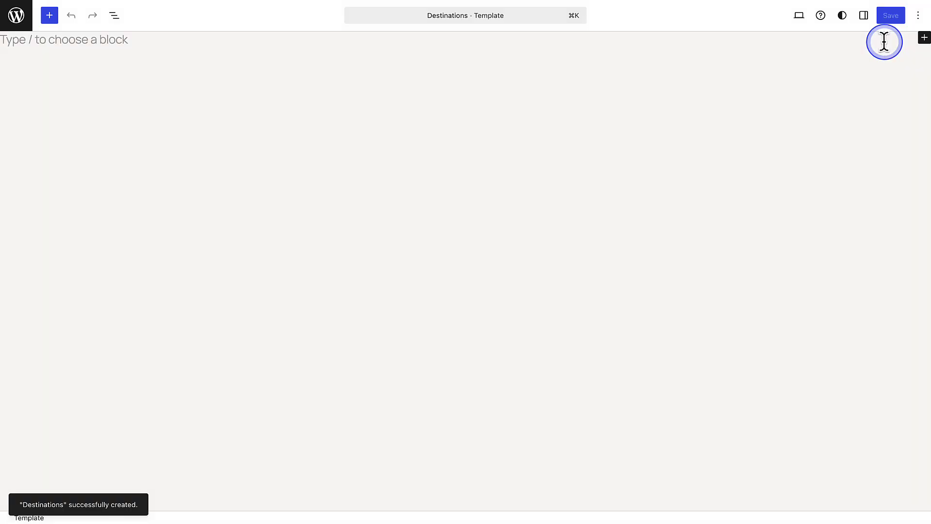
pyautogui.click(26, 44)
pyautogui.click(48, 19)
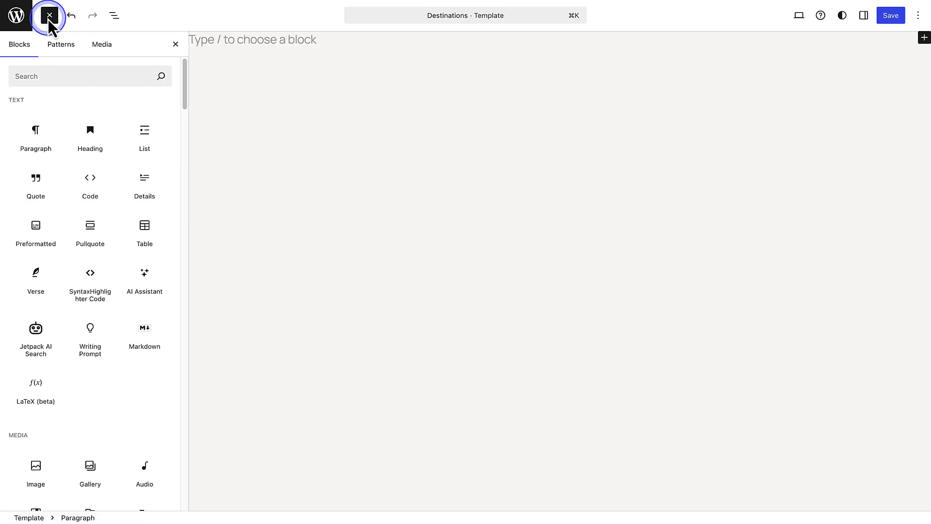
pyautogui.click(58, 45)
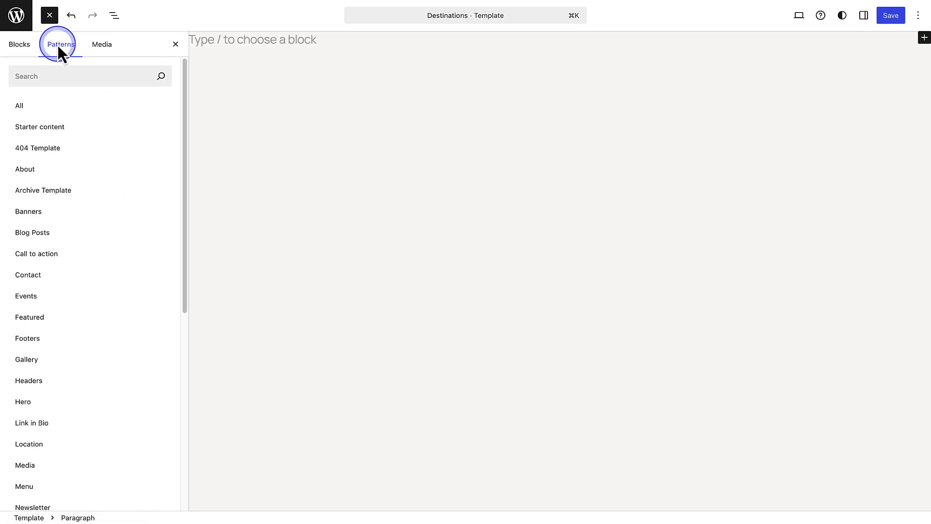
pyautogui.click(27, 381)
pyautogui.click(262, 86)
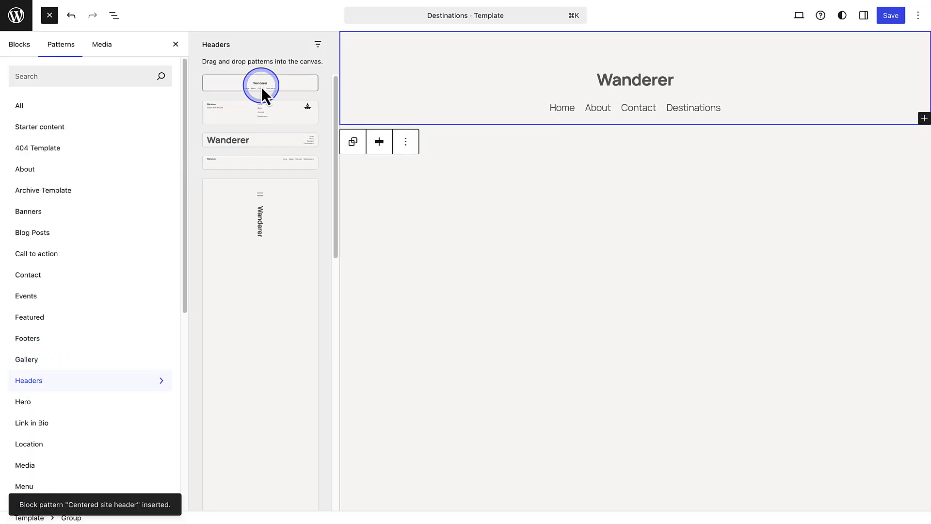
pyautogui.click(65, 337)
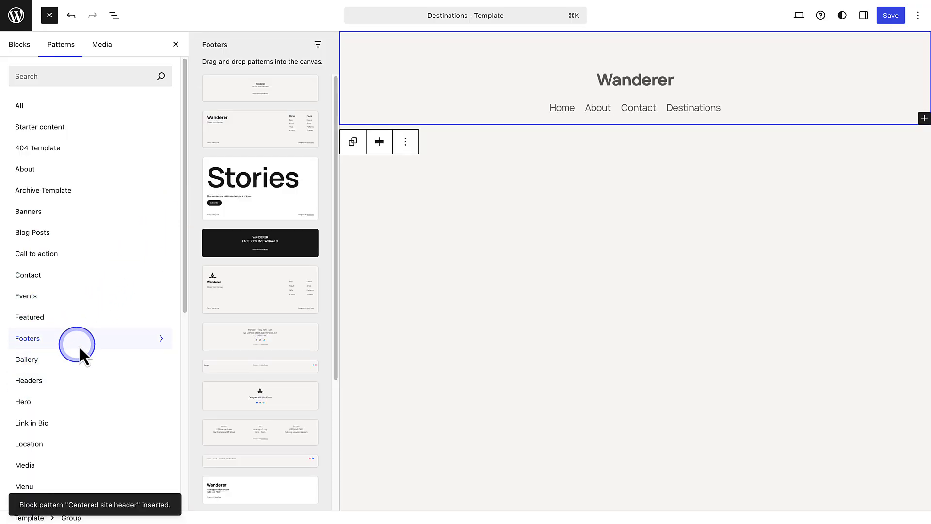
pyautogui.click(256, 398)
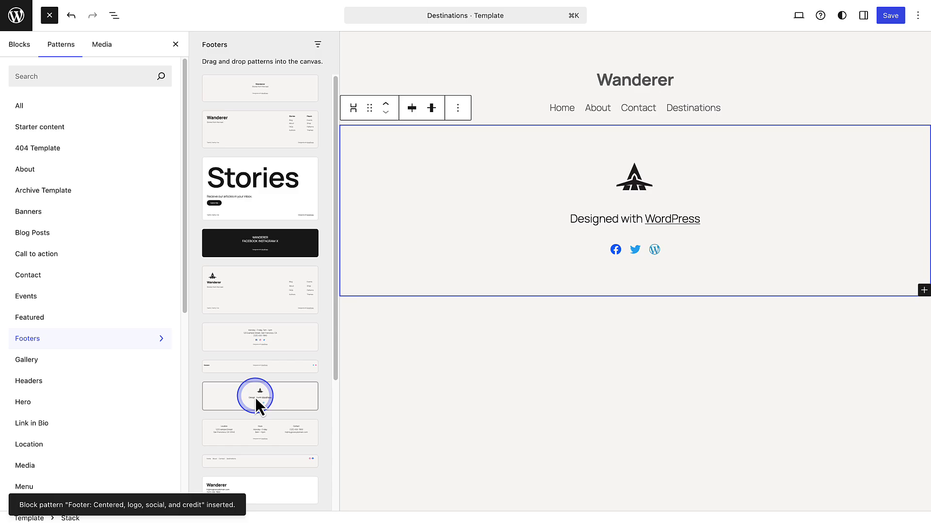
# - Insert a Content block just above the footer with /content, then save the Destinations template
pyautogui.click(175, 44)
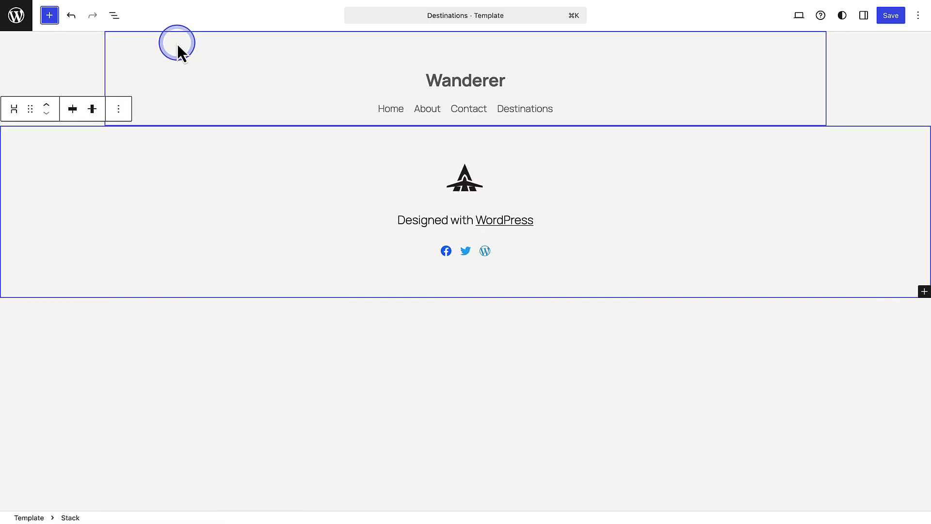
pyautogui.click(119, 108)
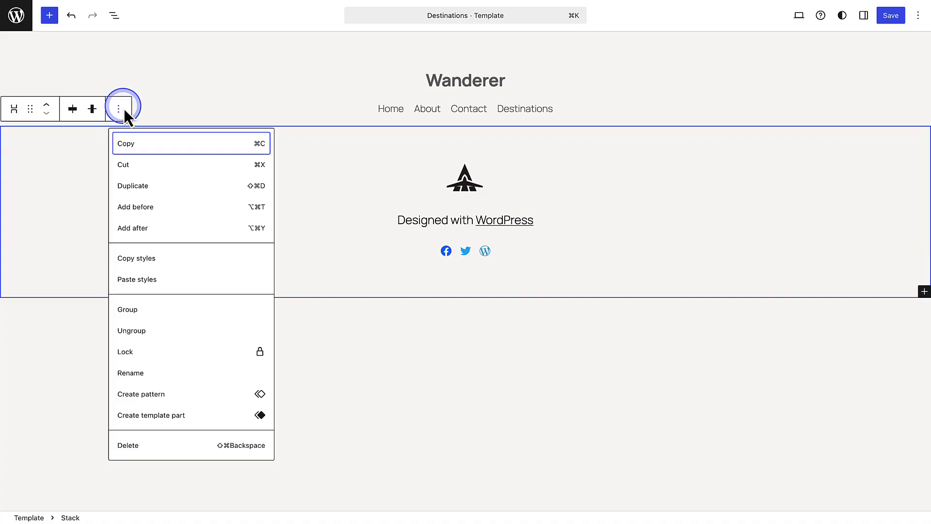
pyautogui.click(132, 207)
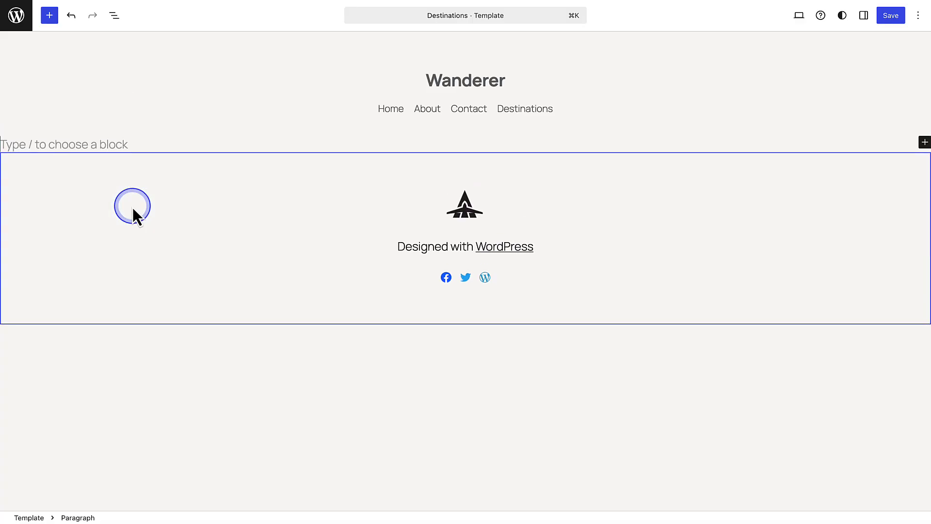
pyautogui.write('/content')
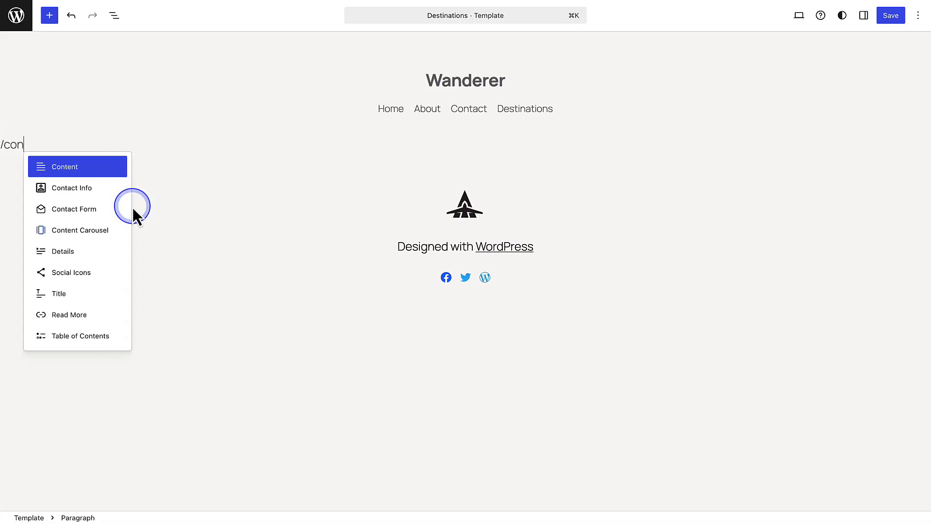
pyautogui.click(93, 167)
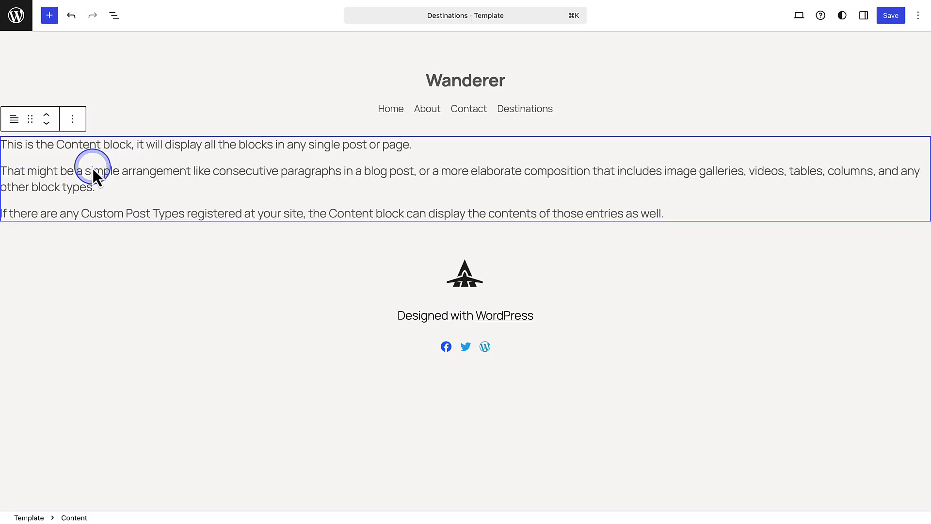
pyautogui.click(885, 17)
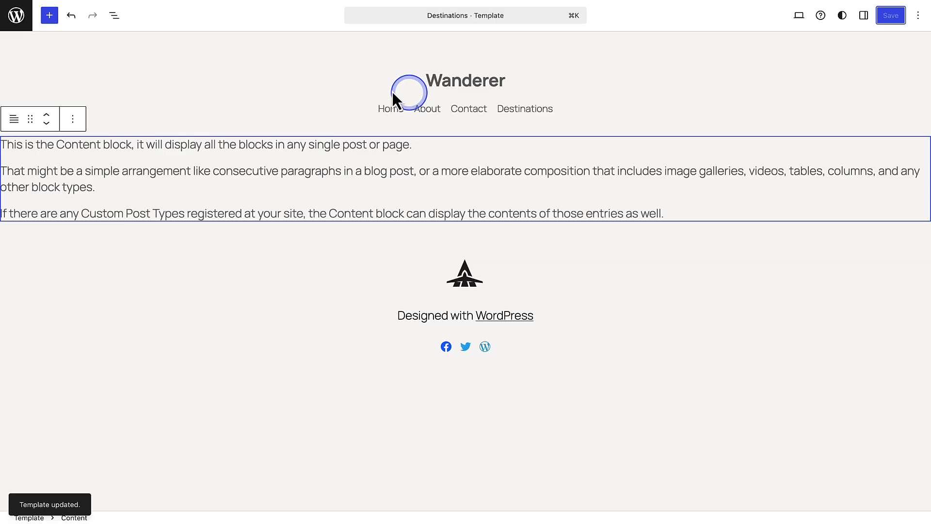
# - Go from the template back through Design to Pages and open Destinations for editing
pyautogui.click(20, 17)
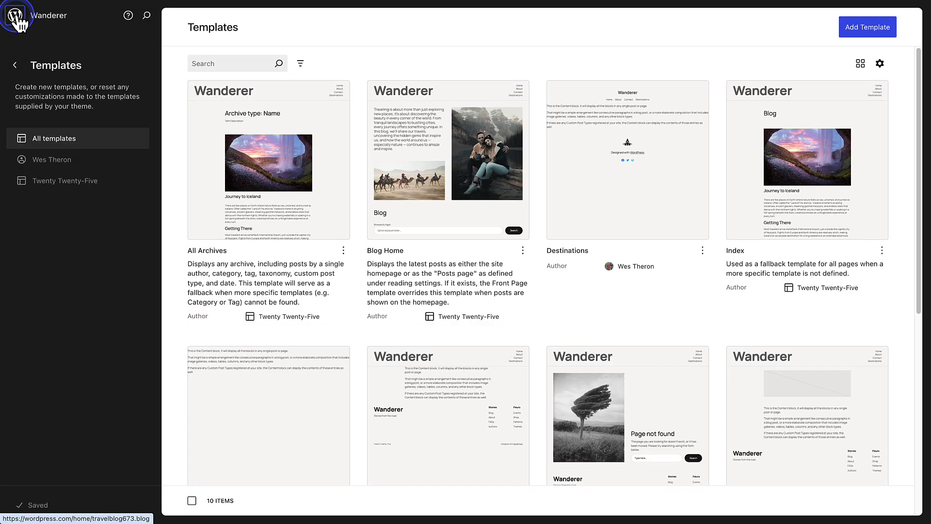
pyautogui.click(16, 64)
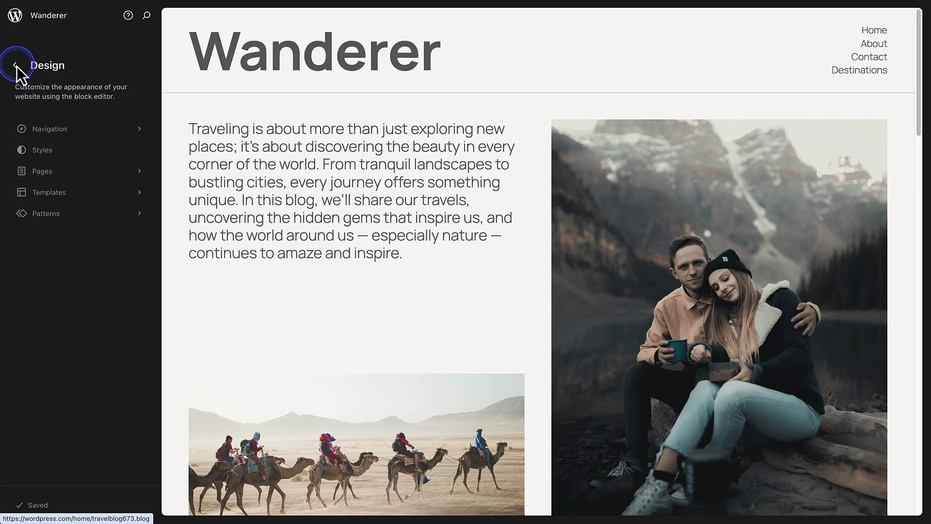
pyautogui.click(49, 169)
pyautogui.click(205, 191)
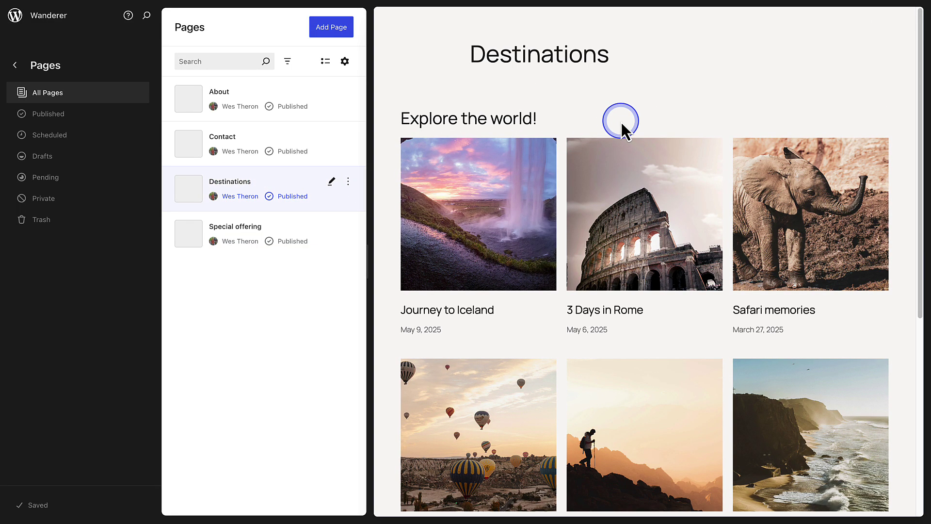
pyautogui.click(621, 123)
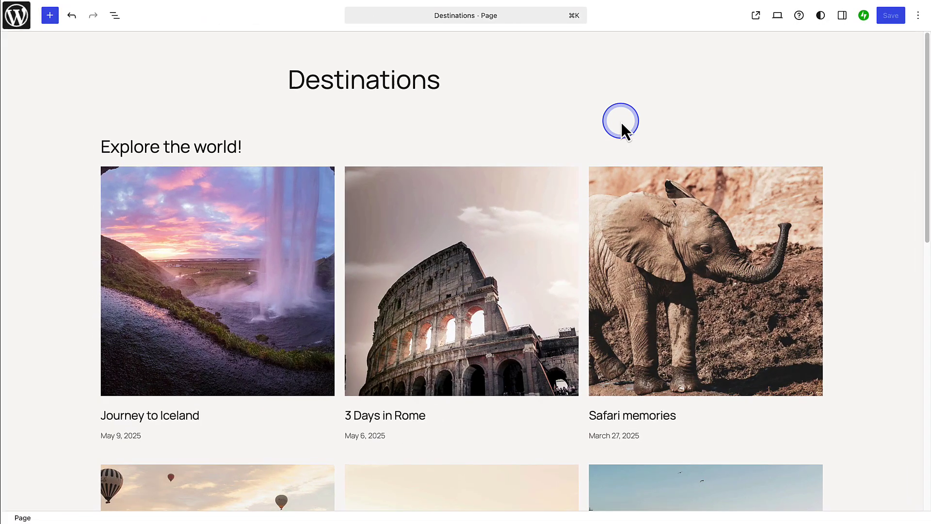
# - Change the Destinations page's template from Pages to Destinations and save the page
pyautogui.click(840, 22)
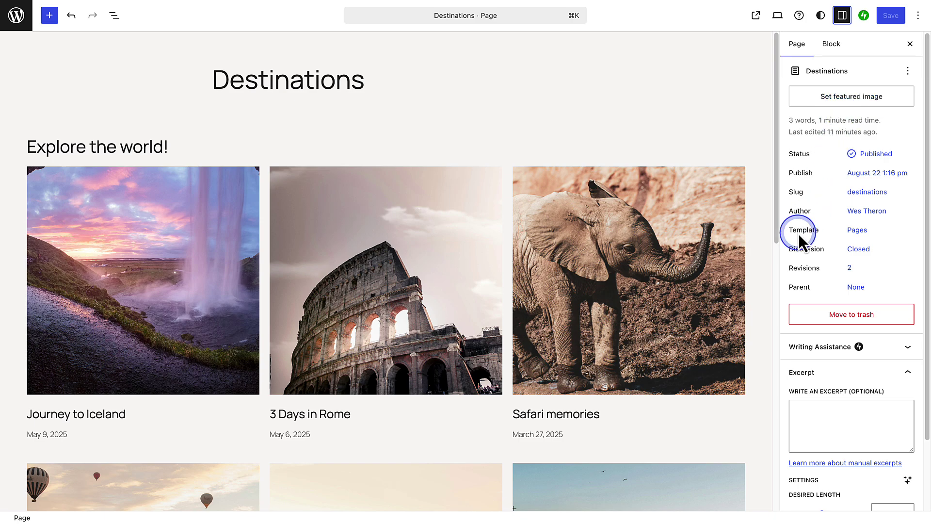
pyautogui.click(855, 230)
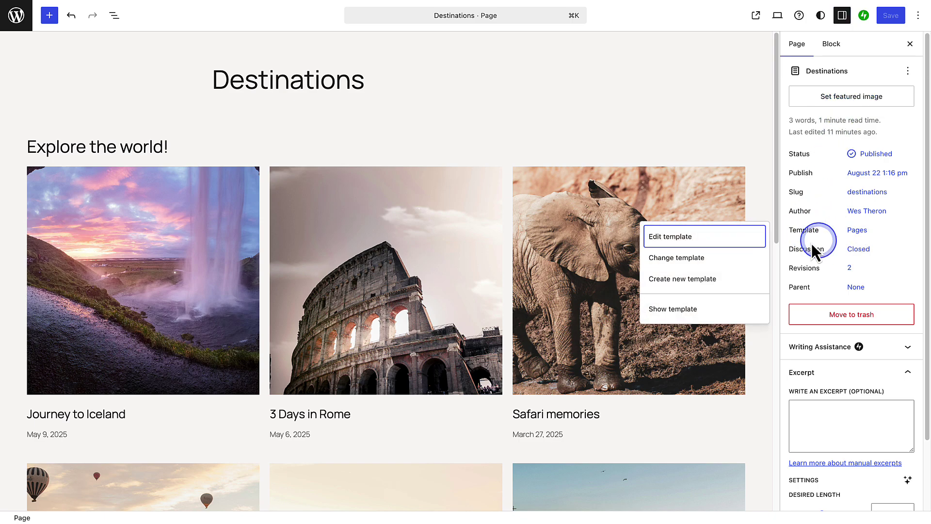
pyautogui.click(673, 260)
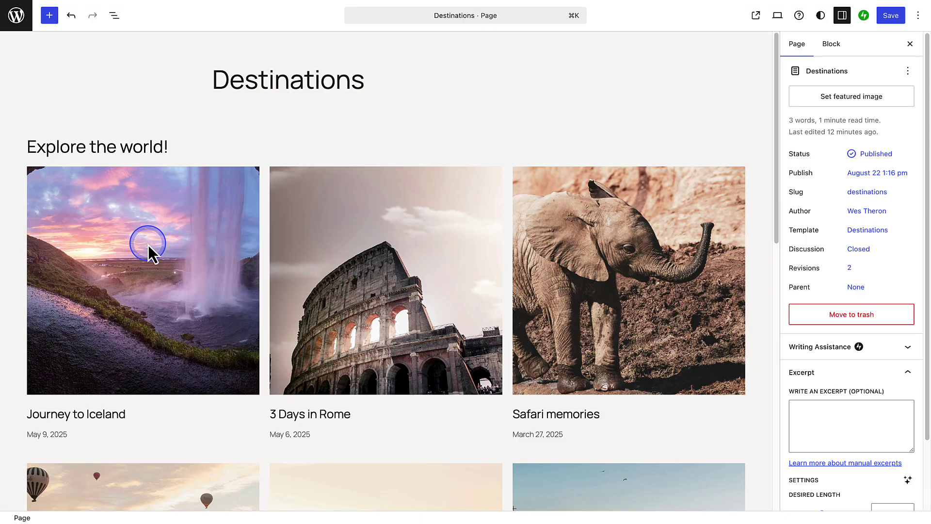
pyautogui.click(891, 16)
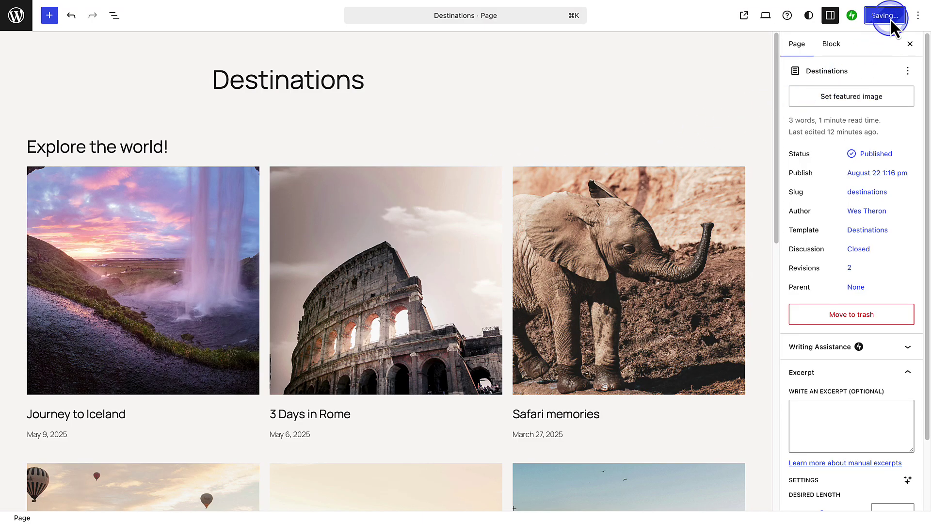
# - View the live Destinations page, scroll through it, then open the Contact page from the navigation
pyautogui.click(756, 15)
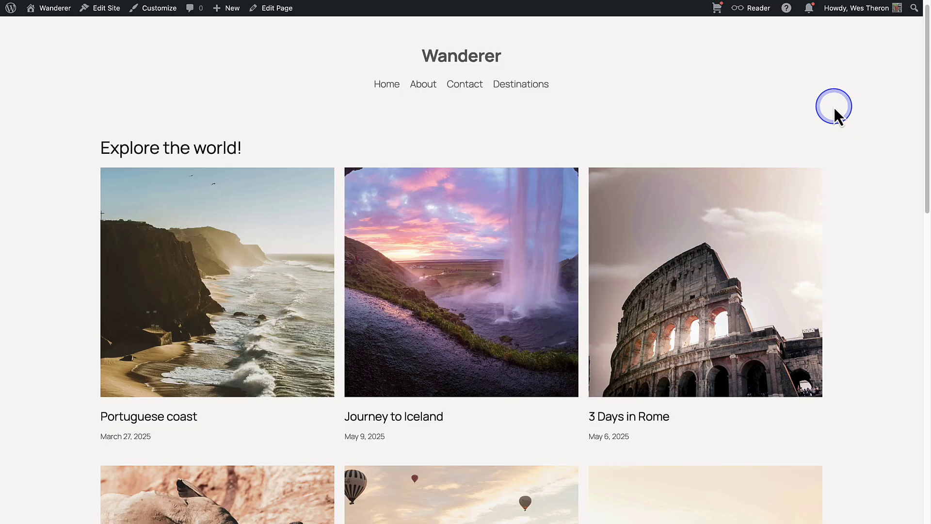
pyautogui.scroll(-8, 835, 107)
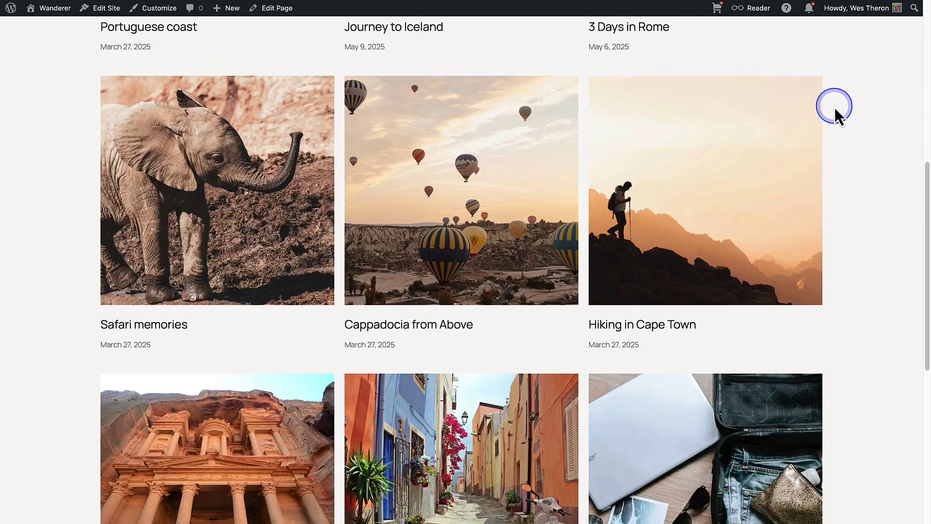
pyautogui.scroll(-8, 834, 107)
pyautogui.scroll(13, 835, 107)
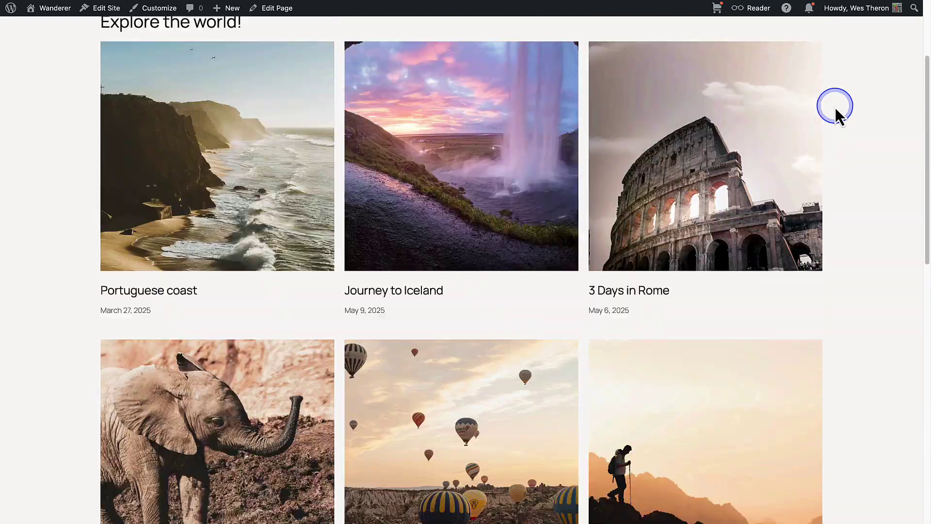
pyautogui.scroll(3, 836, 107)
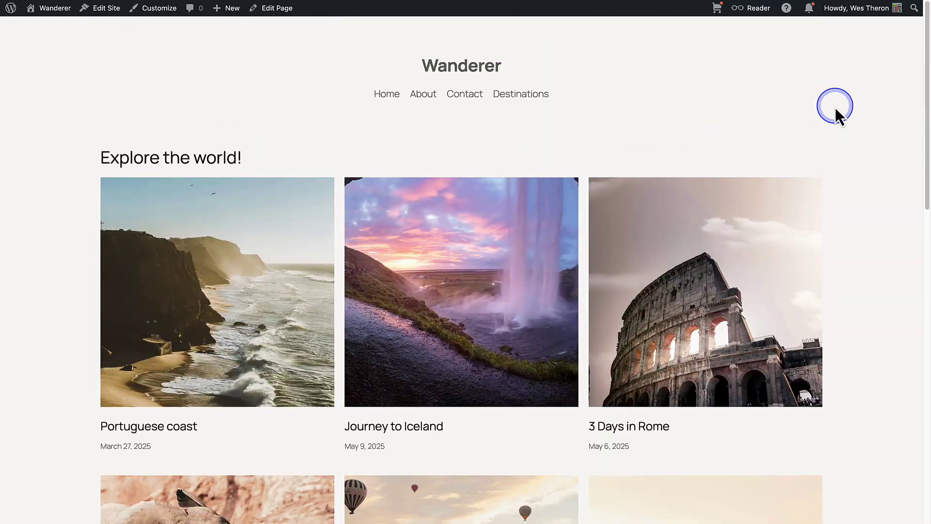
pyautogui.click(466, 97)
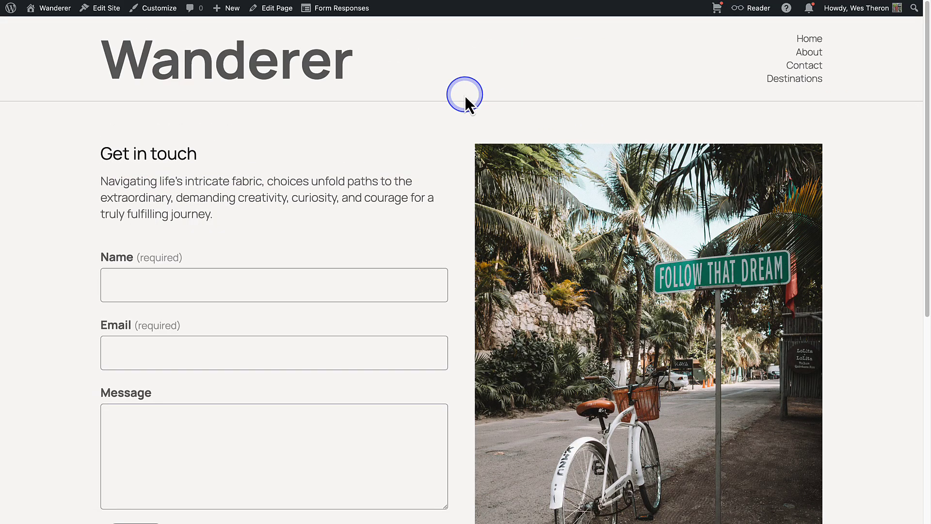